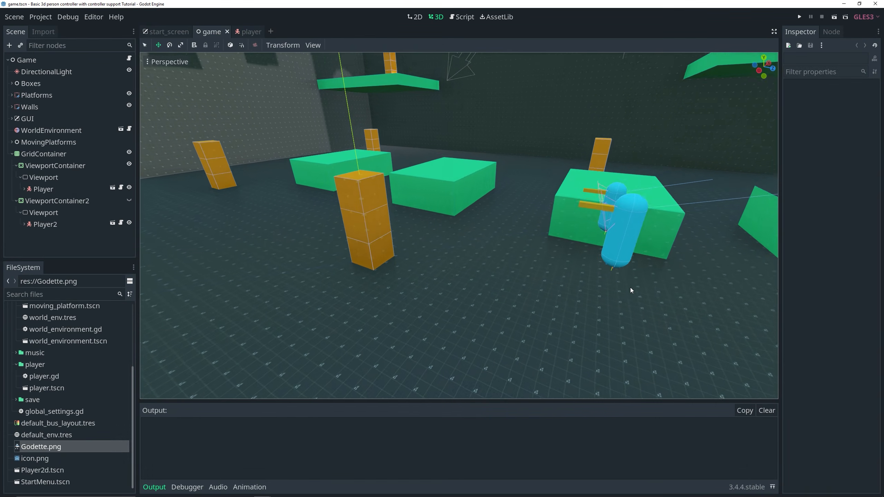
{"action": "middle_click_drag", "start_coordinate": [630, 288], "coordinate": [571, 278]}
{"action": "scroll", "coordinate": [570, 277], "scroll_direction": "down", "scroll_amount": 5}
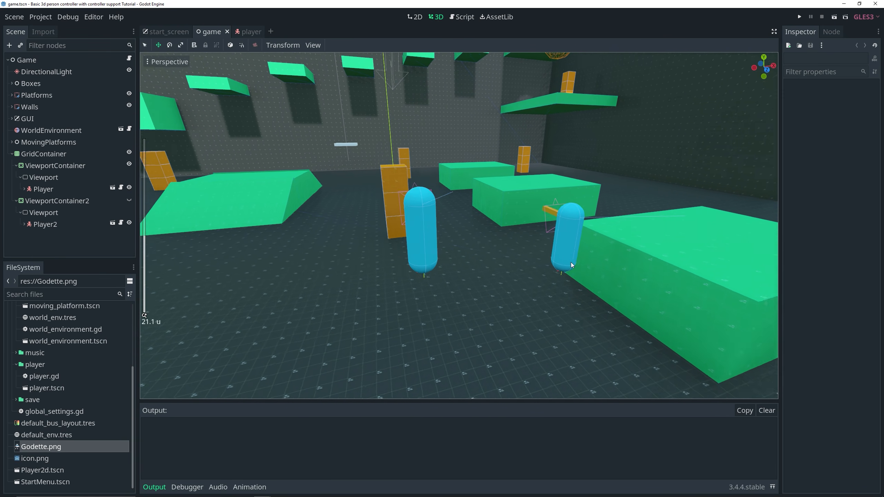
{"action": "scroll", "coordinate": [567, 253], "scroll_direction": "up", "scroll_amount": 3}
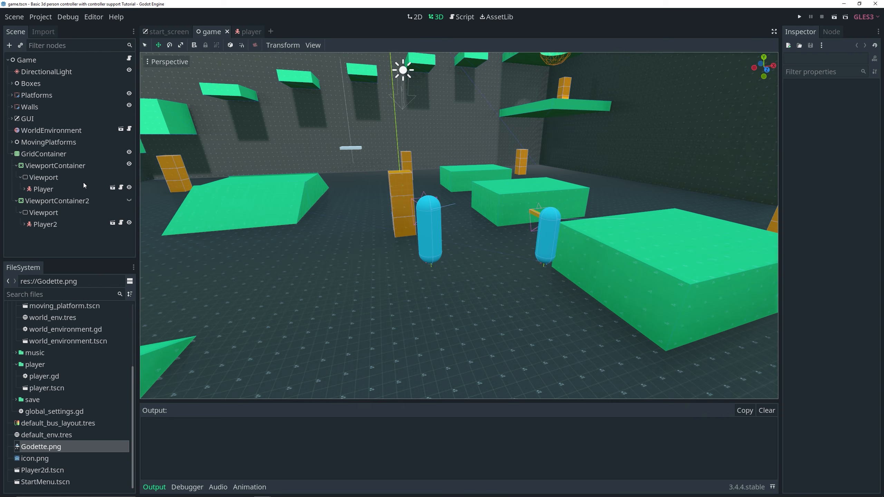
- Open the Player scene for editing and hide its Skin and MeshInstance nodes
{"action": "left_click", "coordinate": [113, 188]}
{"action": "middle_click_drag", "start_coordinate": [587, 265], "coordinate": [437, 276]}
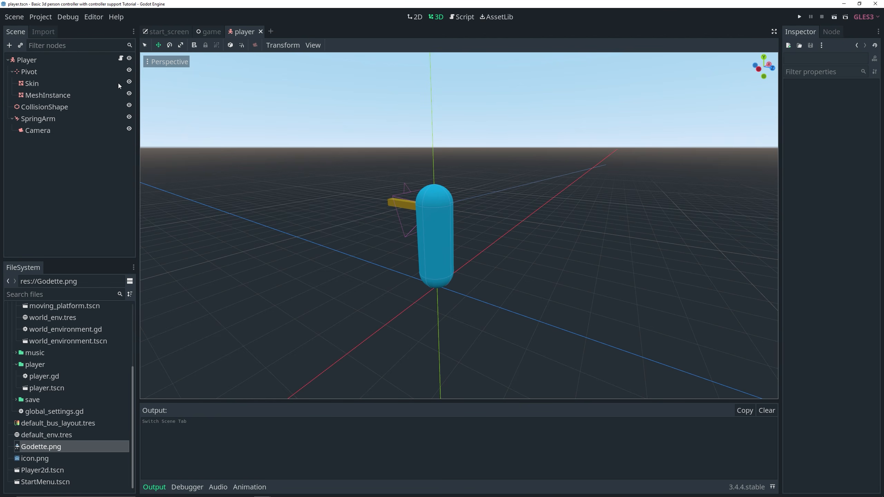
{"action": "left_click", "coordinate": [130, 83]}
{"action": "left_click", "coordinate": [130, 94]}
{"action": "middle_click_drag", "start_coordinate": [313, 147], "coordinate": [661, 135]}
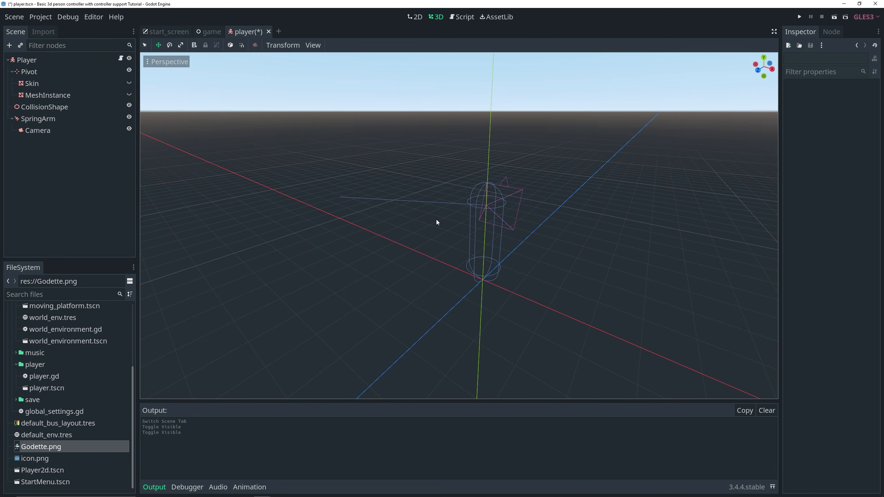
- Add a Sprite3D node under Pivot and assign Godette.png as its texture
{"action": "left_click", "coordinate": [44, 71]}
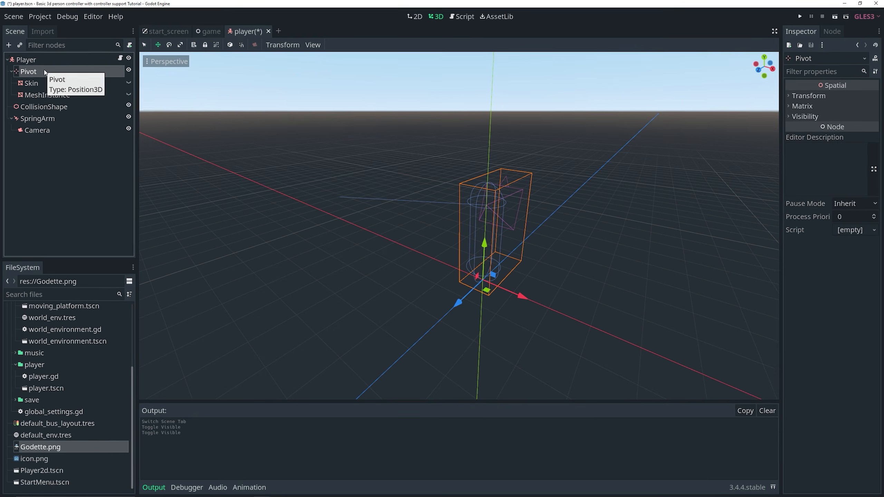
{"action": "key", "text": "ctrl+a"}
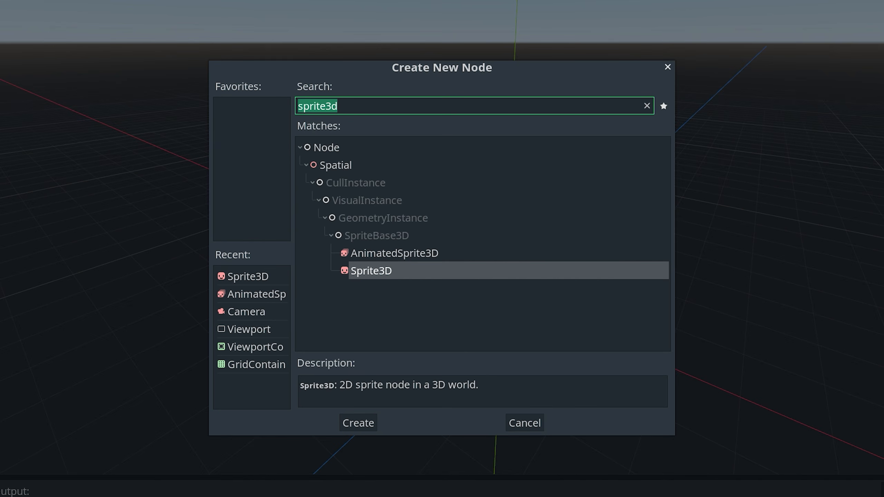
{"action": "double_click", "coordinate": [392, 271]}
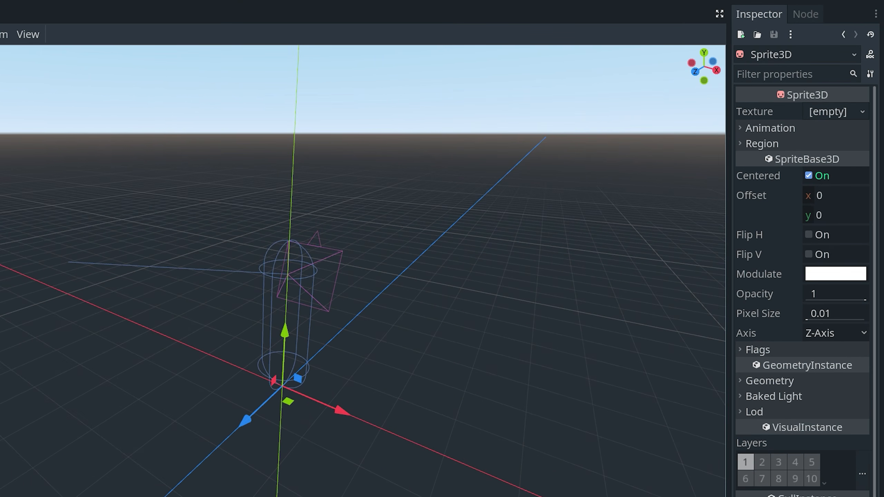
{"action": "left_click_drag", "start_coordinate": [313, 496], "coordinate": [822, 111]}
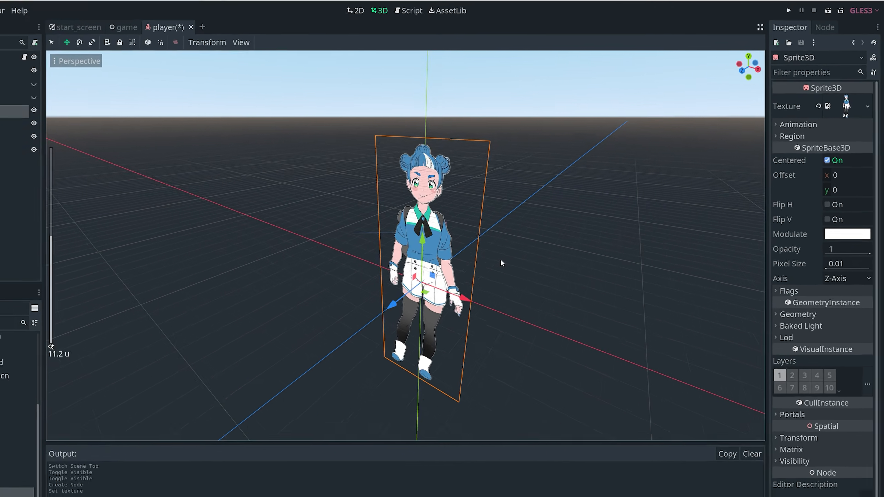
- Scale the Sprite3D down uniformly in front view to roughly the height of the capsule collision shape
{"action": "key", "text": "KP_1"}
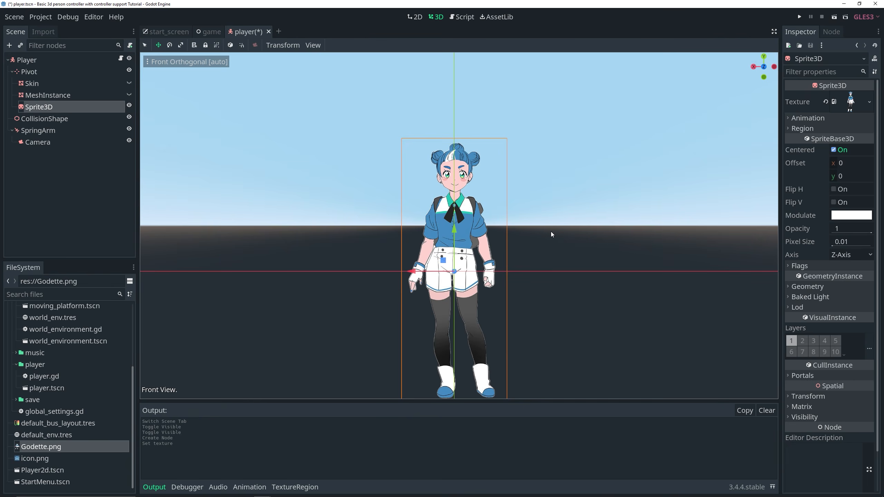
{"action": "scroll", "coordinate": [509, 280], "scroll_direction": "down", "scroll_amount": 6}
{"action": "scroll", "coordinate": [469, 259], "scroll_direction": "up", "scroll_amount": 4}
{"action": "middle_click_drag", "start_coordinate": [476, 280], "coordinate": [469, 266], "text": "shift"}
{"action": "key", "text": "r"}
{"action": "left_click_drag", "start_coordinate": [590, 311], "coordinate": [487, 269]}
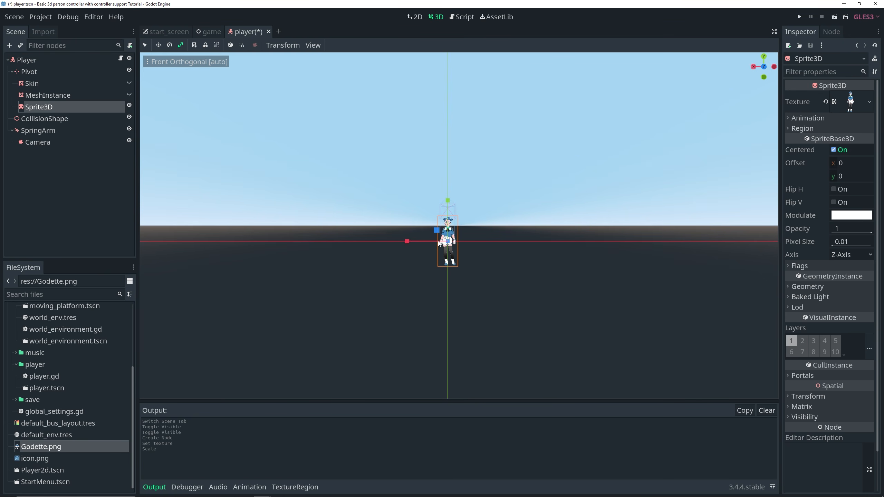
{"action": "middle_click_drag", "start_coordinate": [445, 237], "coordinate": [440, 249], "text": "shift"}
{"action": "scroll", "coordinate": [440, 249], "scroll_direction": "up", "scroll_amount": 8}
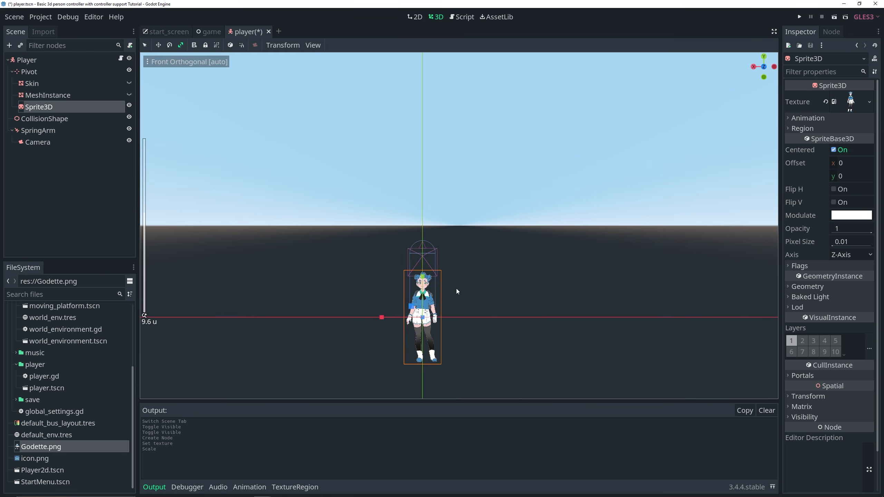
{"action": "middle_click_drag", "start_coordinate": [456, 289], "coordinate": [460, 241], "text": "shift"}
{"action": "left_click_drag", "start_coordinate": [551, 316], "coordinate": [523, 314]}
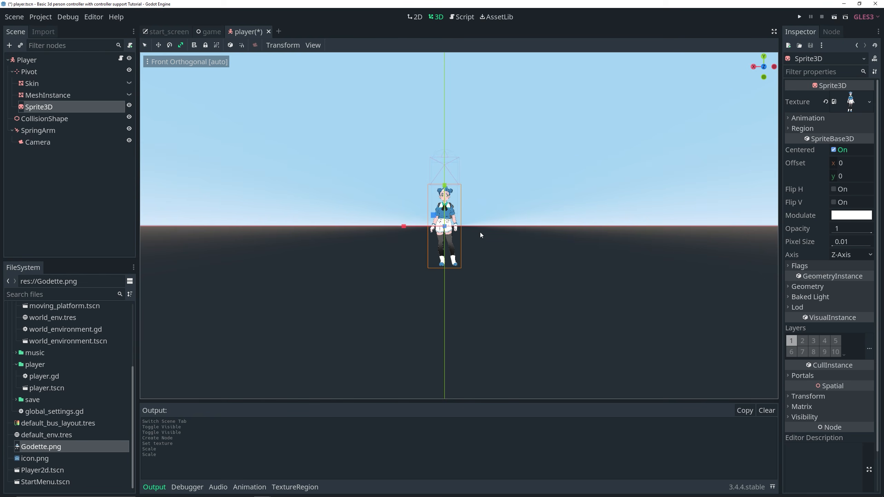
- Raise the Sprite3D so its feet meet the ground line, fine-tuning its scale and height to fit the capsule
{"action": "key", "text": "w"}
{"action": "left_click_drag", "start_coordinate": [449, 191], "coordinate": [454, 152]}
{"action": "middle_click_drag", "start_coordinate": [454, 151], "coordinate": [471, 215]}
{"action": "key", "text": "r"}
{"action": "left_click_drag", "start_coordinate": [546, 249], "coordinate": [539, 248]}
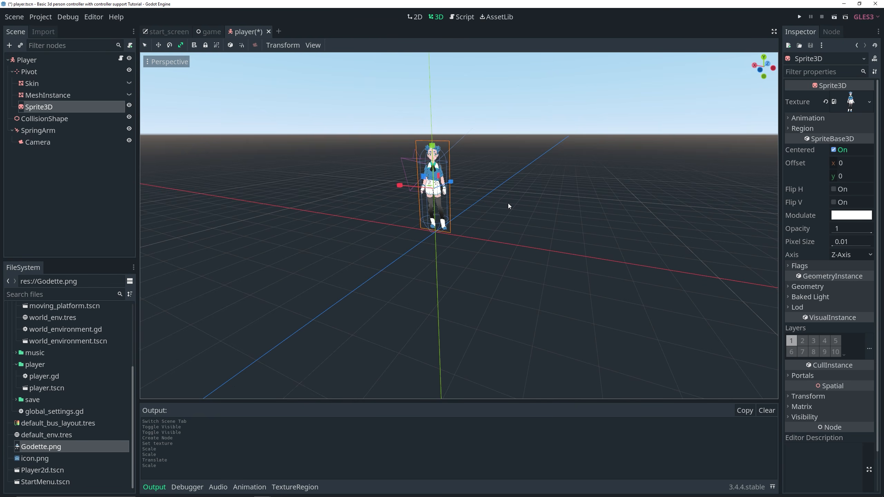
{"action": "key", "text": "KP_1"}
{"action": "key", "text": "w"}
{"action": "left_click_drag", "start_coordinate": [445, 149], "coordinate": [445, 151]}
{"action": "middle_click_drag", "start_coordinate": [595, 170], "coordinate": [487, 222]}
{"action": "scroll", "coordinate": [639, 242], "scroll_direction": "up", "scroll_amount": 5}
{"action": "scroll", "coordinate": [499, 221], "scroll_direction": "down", "scroll_amount": 5}
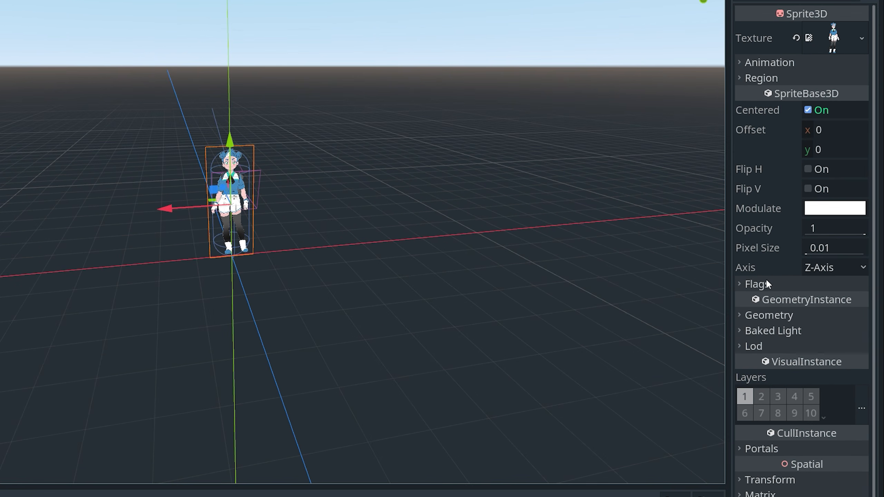
- Try the Enabled billboard mode in the Sprite3D's flags and check from other angles how the sprite faces the view
{"action": "left_click", "coordinate": [758, 284]}
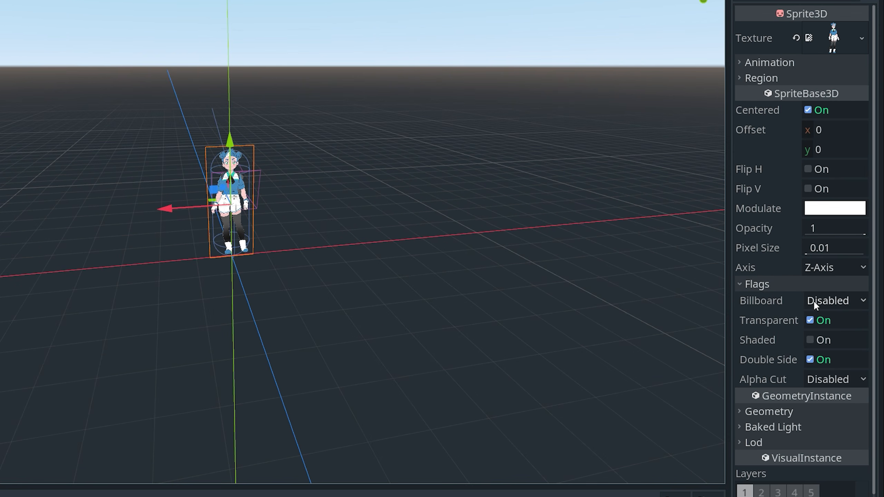
{"action": "left_click", "coordinate": [835, 302]}
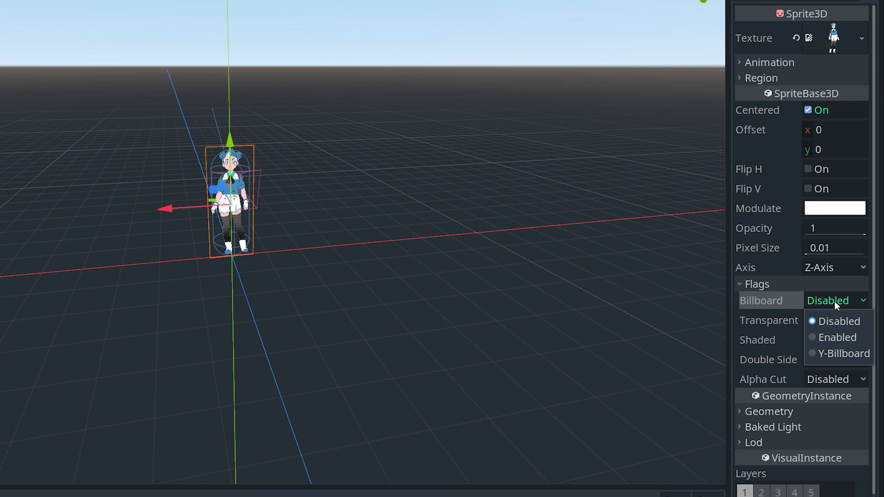
{"action": "left_click", "coordinate": [821, 335]}
{"action": "mouse_move", "coordinate": [389, 209]}
{"action": "middle_mouse_down"}
{"action": "mouse_move", "coordinate": [487, 212]}
{"action": "mouse_move", "coordinate": [710, 193]}
{"action": "mouse_move", "coordinate": [515, 216]}
{"action": "mouse_move", "coordinate": [386, 209]}
{"action": "middle_mouse_up"}
{"action": "scroll", "coordinate": [240, 161], "scroll_direction": "up", "scroll_amount": 6}
{"action": "middle_click_drag", "start_coordinate": [239, 159], "coordinate": [310, 143]}
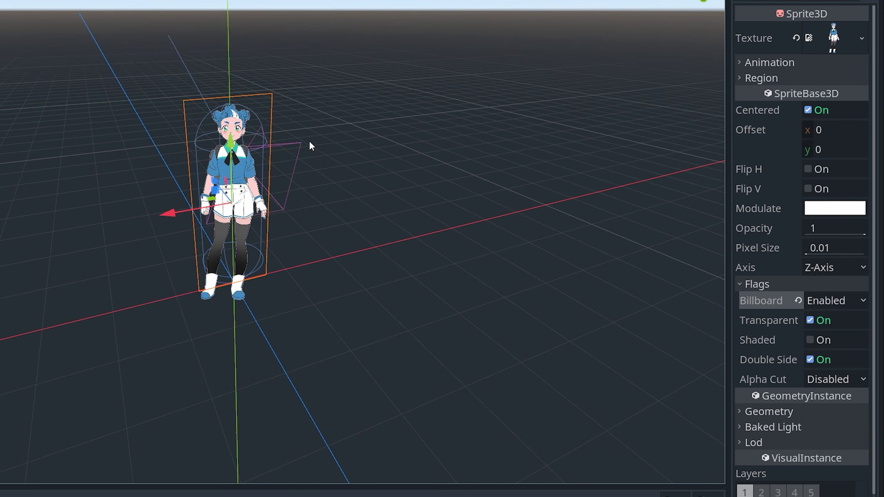
- Set the Sprite3D's billboard mode to Y-Billboard and check it from another angle
{"action": "left_click", "coordinate": [827, 299]}
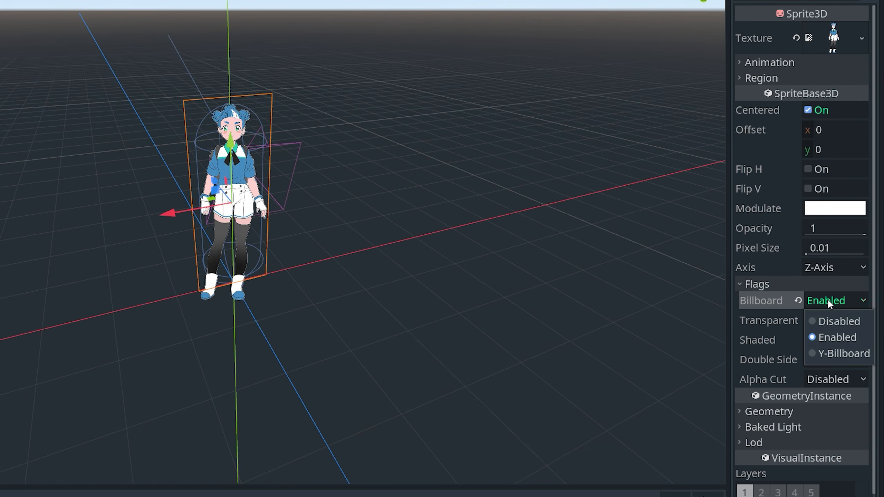
{"action": "left_click", "coordinate": [831, 354]}
{"action": "middle_click_drag", "start_coordinate": [366, 227], "coordinate": [334, 249]}
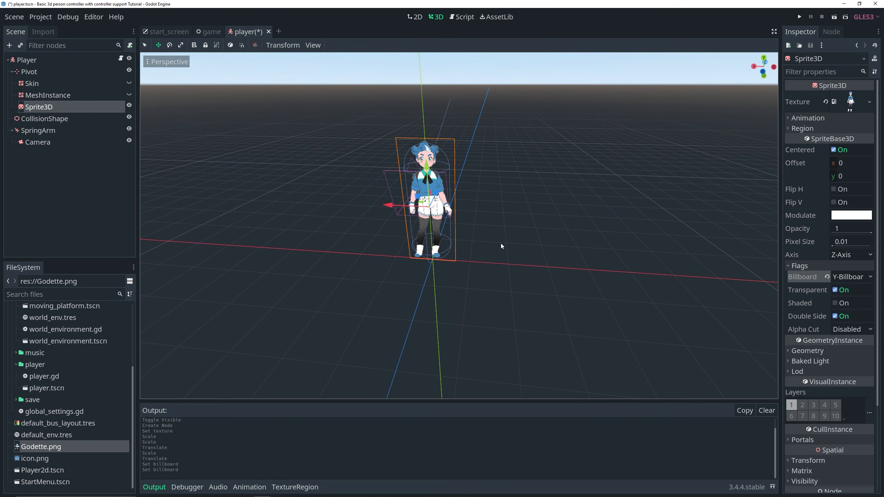
- Save the player scene, then run the game scene to test the sprite character
{"action": "key", "text": "ctrl+s"}
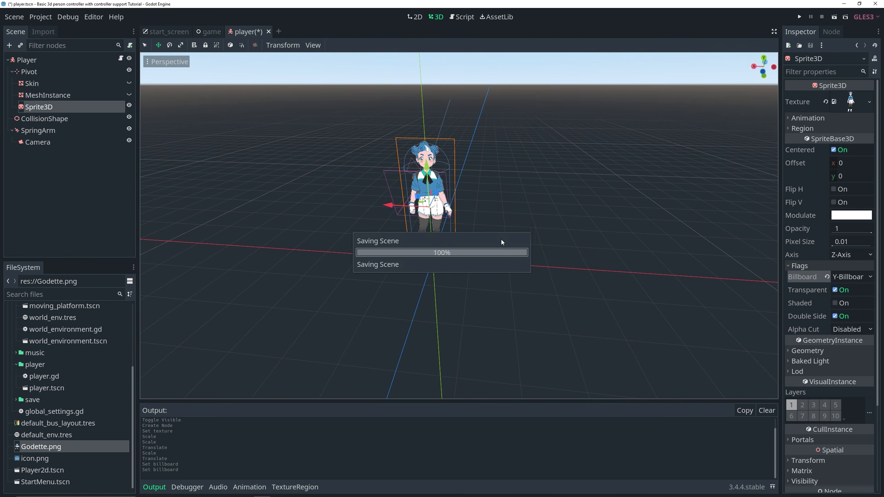
{"action": "middle_click_drag", "start_coordinate": [471, 234], "coordinate": [342, 97]}
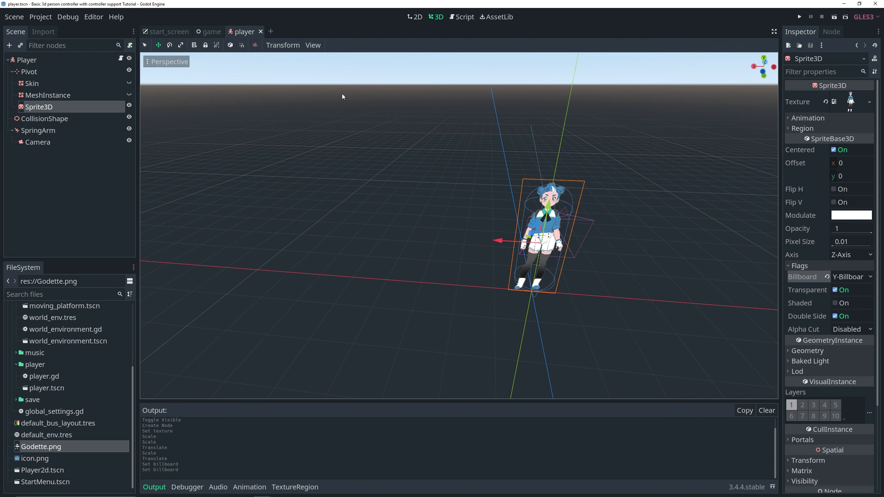
{"action": "left_click", "coordinate": [217, 31]}
{"action": "left_click", "coordinate": [834, 17]}
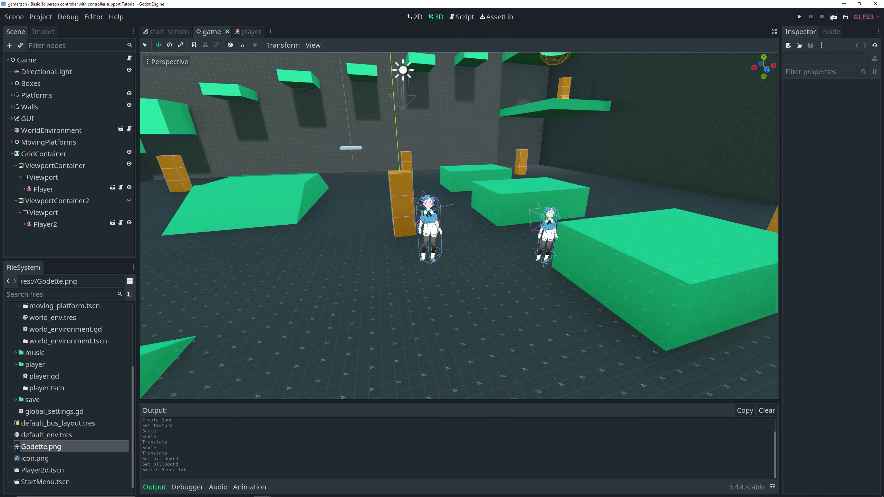